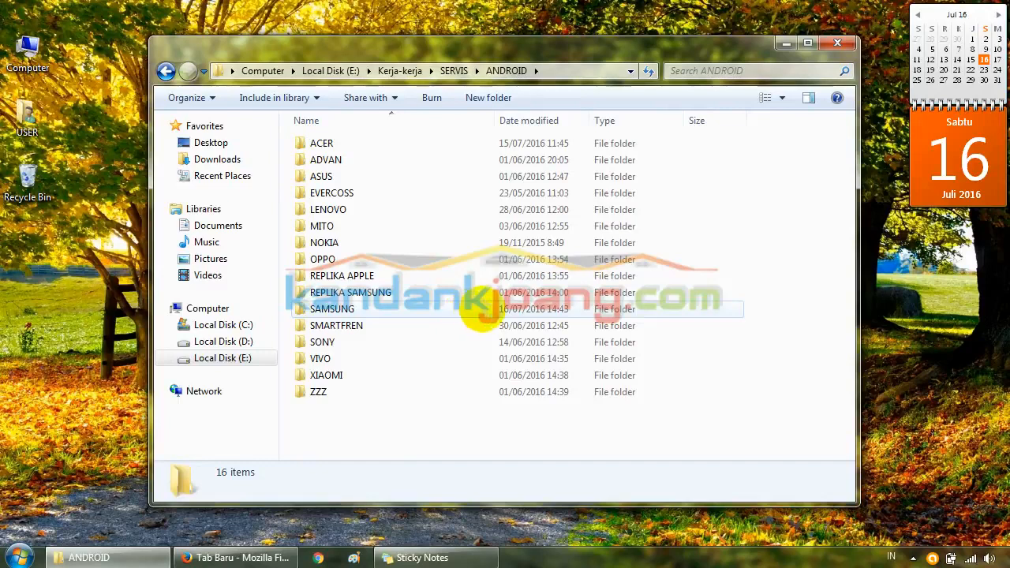
Step: Open the SL GT-i9003 folder inside the SAMSUNG folder
{"action": "left_click", "coordinate": [483, 309]}
{"action": "scroll", "coordinate": [482, 308], "scroll_direction": "down", "scroll_amount": 5}
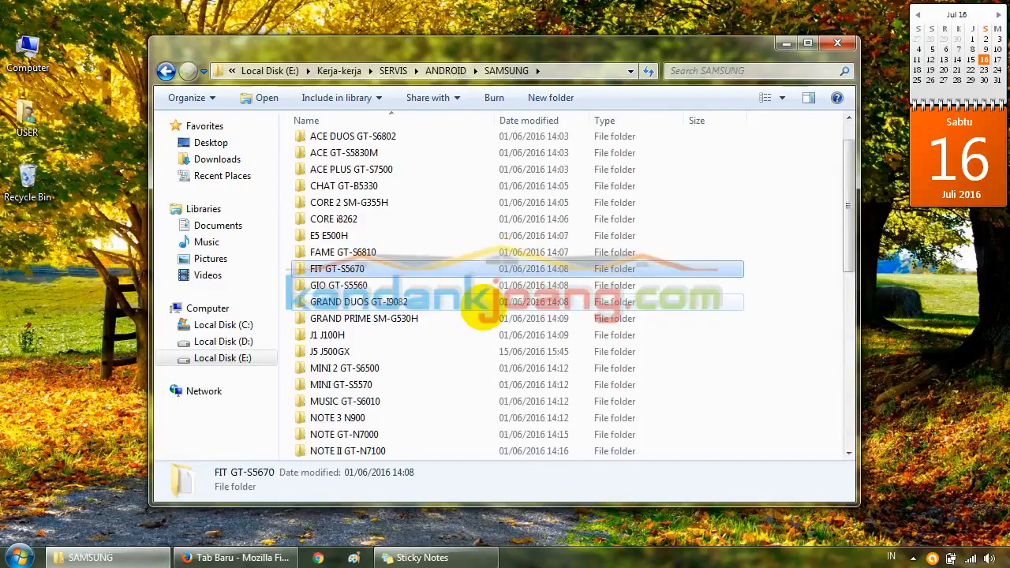
{"action": "scroll", "coordinate": [482, 308], "scroll_direction": "down", "scroll_amount": 1}
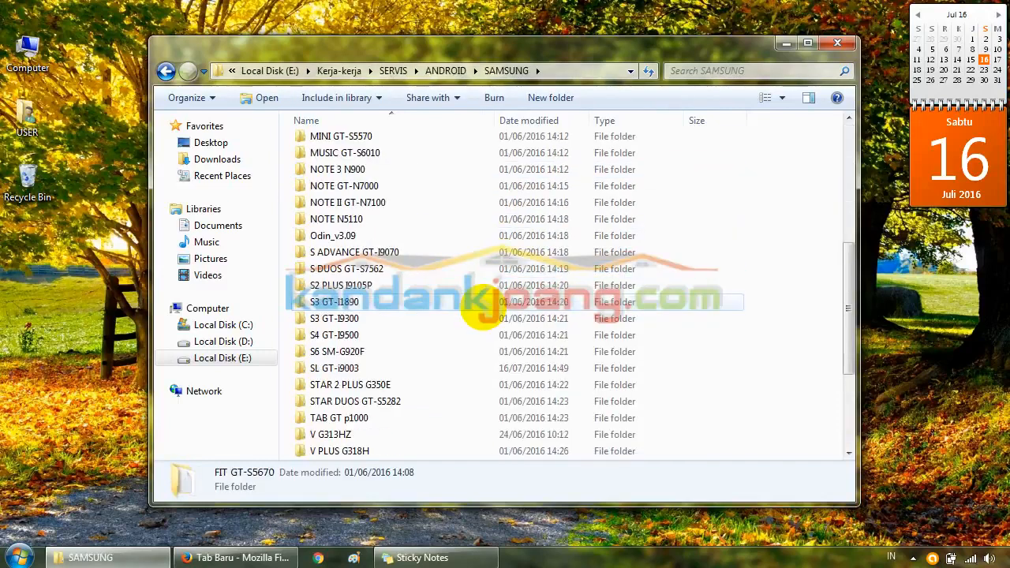
{"action": "left_click", "coordinate": [371, 369]}
{"action": "double_click", "coordinate": [550, 368]}
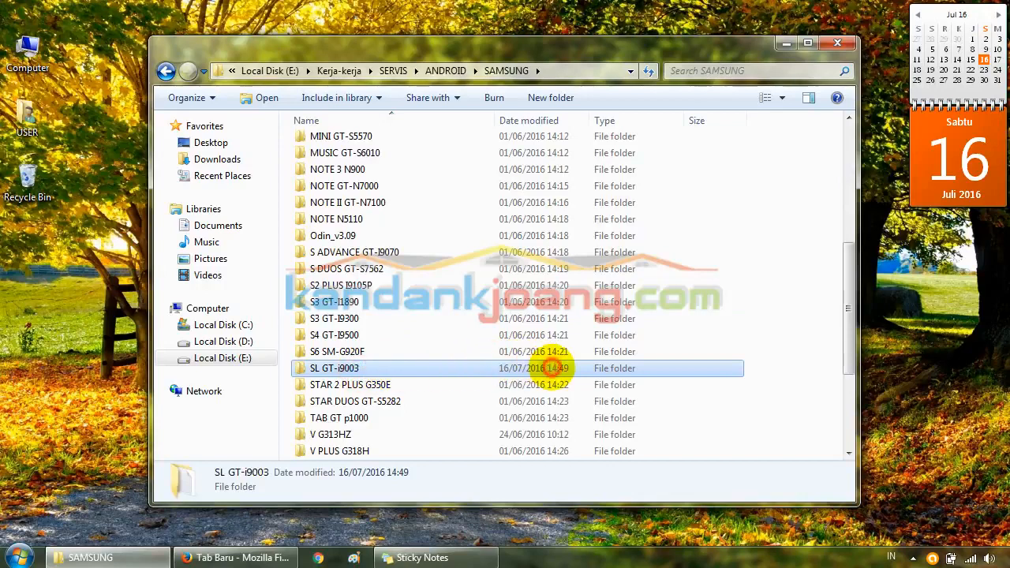
Step: Run the Samsung USB driver installer from its folder, decline the reinstallation, and return to the SL GT-i9003 folder
{"action": "double_click", "coordinate": [377, 159]}
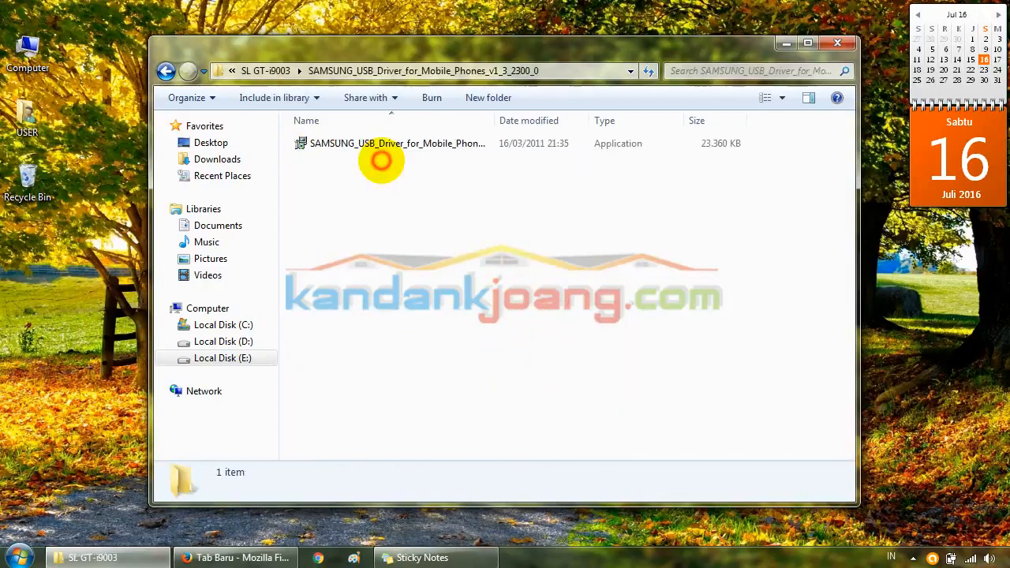
{"action": "left_click", "coordinate": [387, 146]}
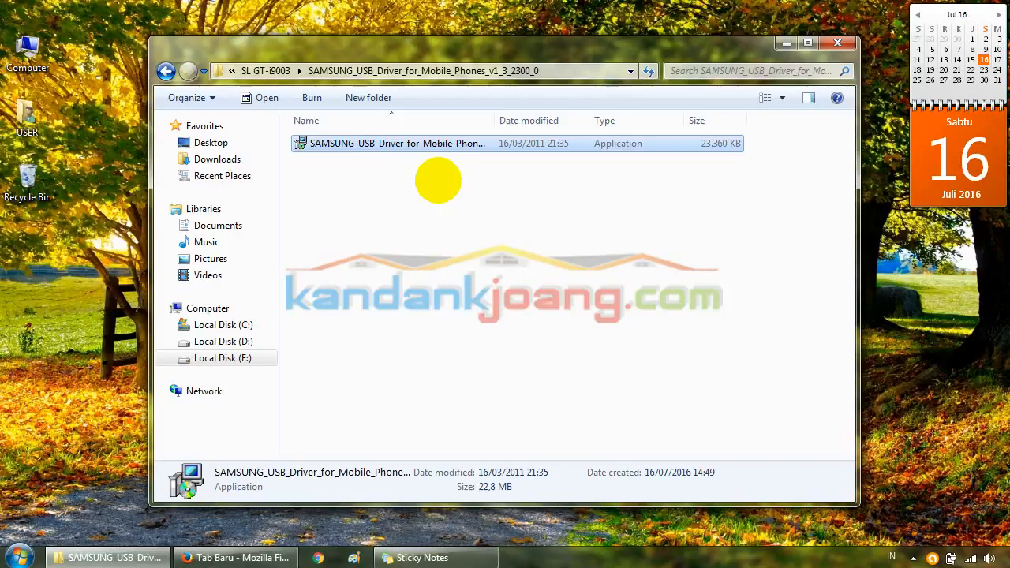
{"action": "double_click", "coordinate": [435, 144]}
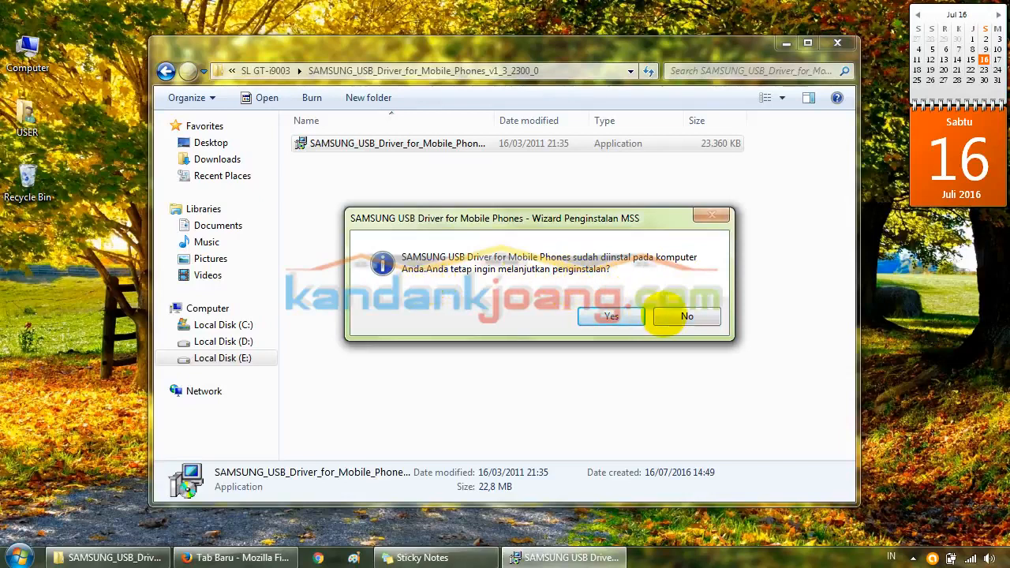
{"action": "left_click", "coordinate": [663, 314]}
{"action": "left_click", "coordinate": [166, 71]}
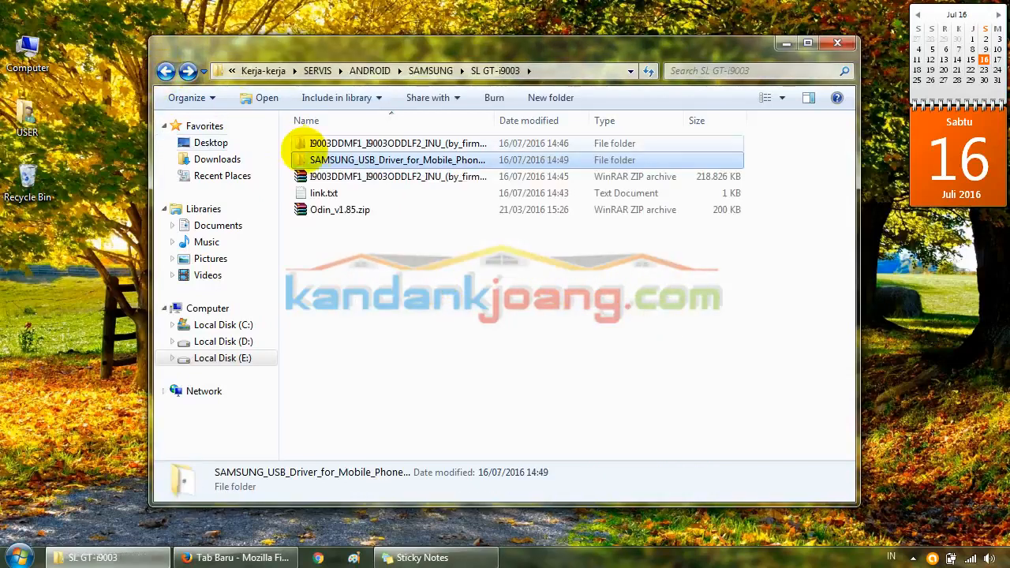
Step: Extract Odin_v1.85.zip into an Odin_v1.85 folder and run its Odin3 v1.85.exe as administrator
{"action": "right_click", "coordinate": [332, 208]}
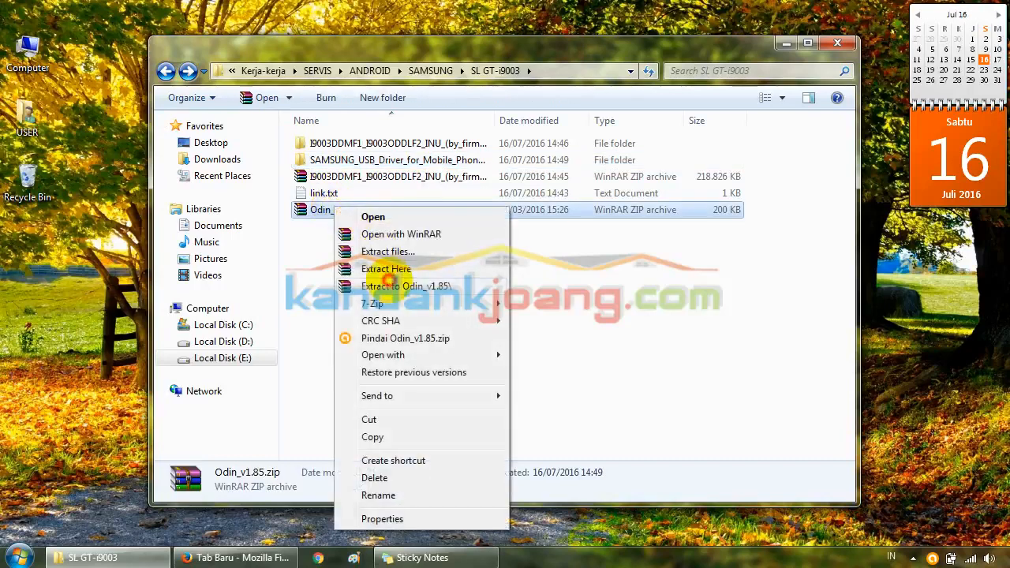
{"action": "left_click", "coordinate": [385, 269]}
{"action": "double_click", "coordinate": [333, 160]}
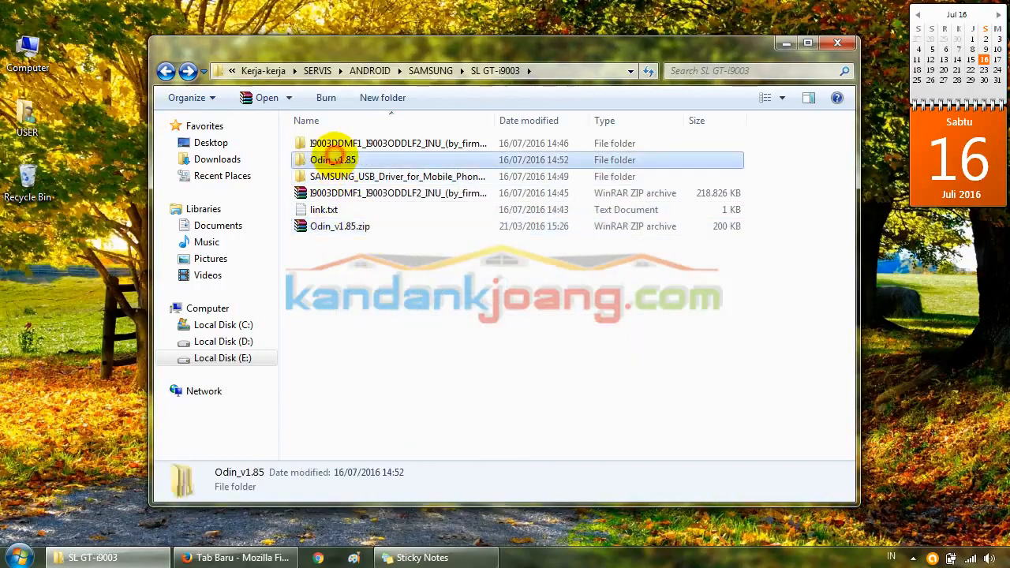
{"action": "double_click", "coordinate": [327, 144]}
{"action": "right_click", "coordinate": [335, 147]}
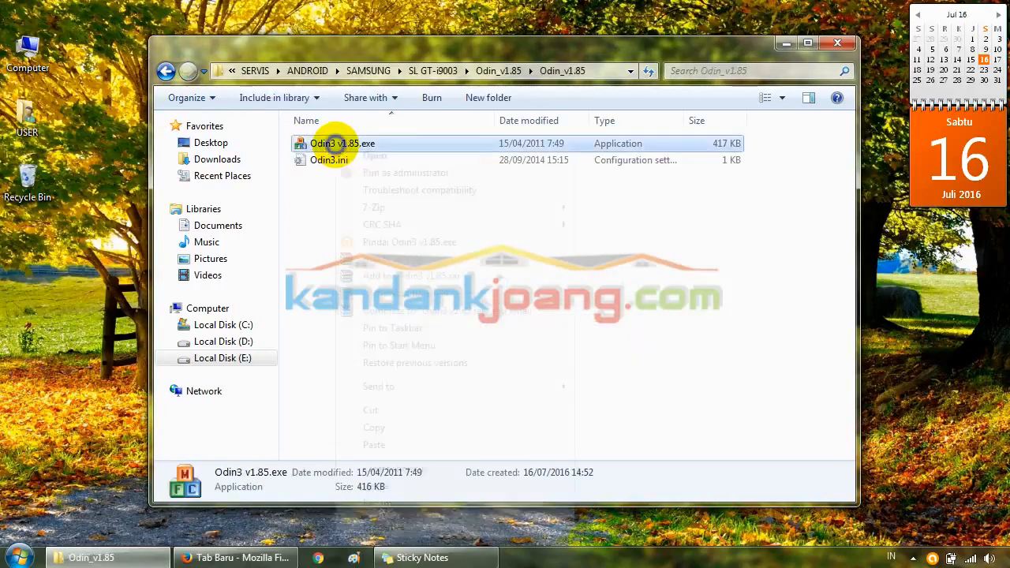
{"action": "left_click", "coordinate": [514, 173]}
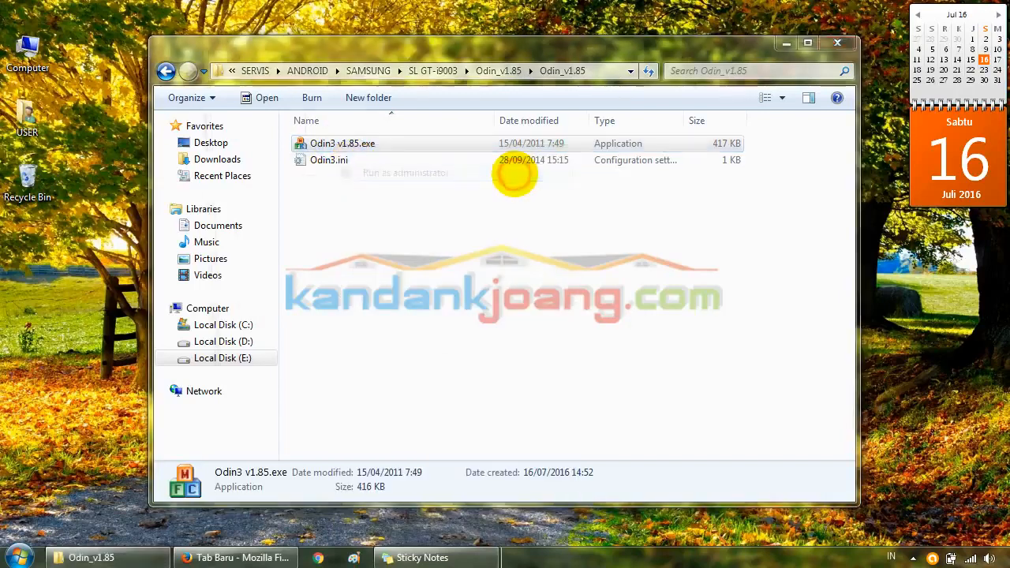
{"action": "left_click_drag", "start_coordinate": [746, 18], "coordinate": [717, 52]}
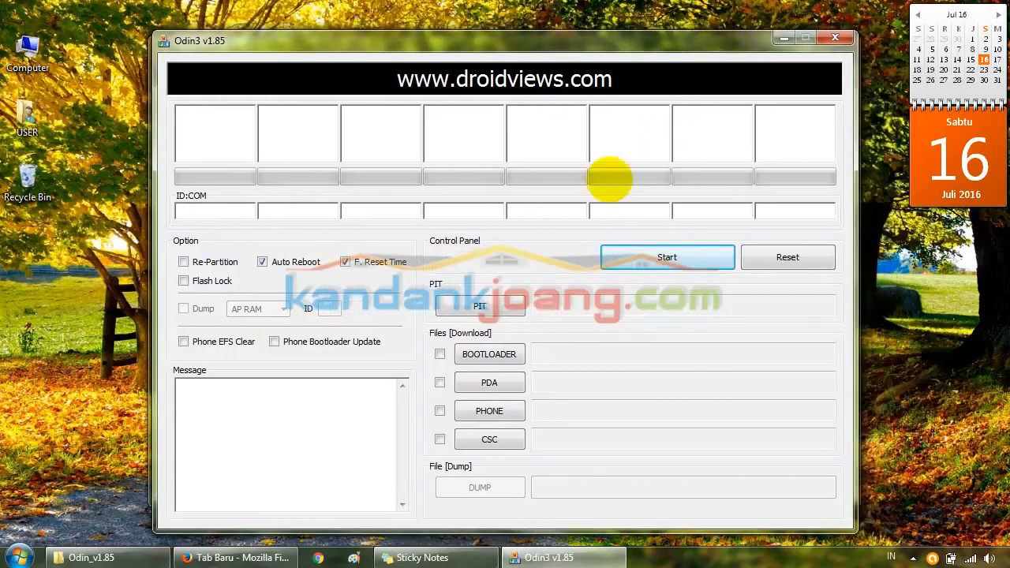
Step: Load the firmware file from the I9003DDMF1_I9003ODDLF2_INU folder in SL GT-i9003 as the PDA file
{"action": "left_click", "coordinate": [505, 382]}
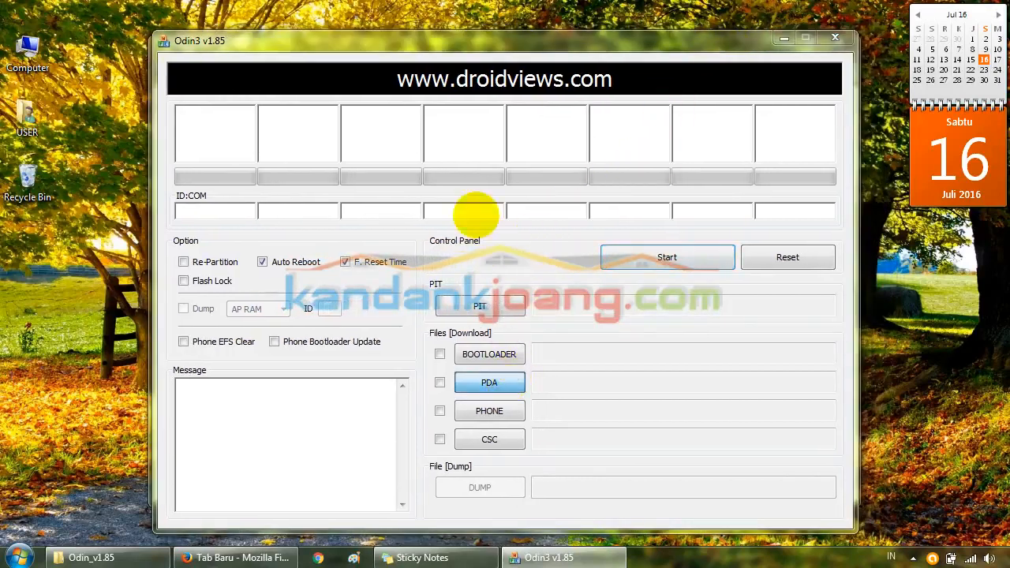
{"action": "left_click", "coordinate": [261, 88]}
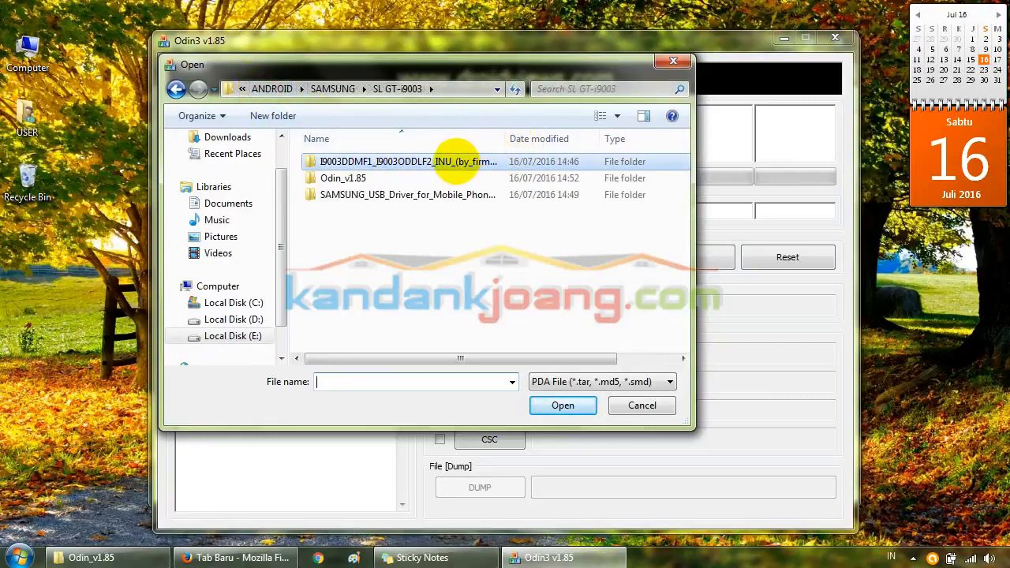
{"action": "double_click", "coordinate": [456, 161]}
{"action": "double_click", "coordinate": [458, 162]}
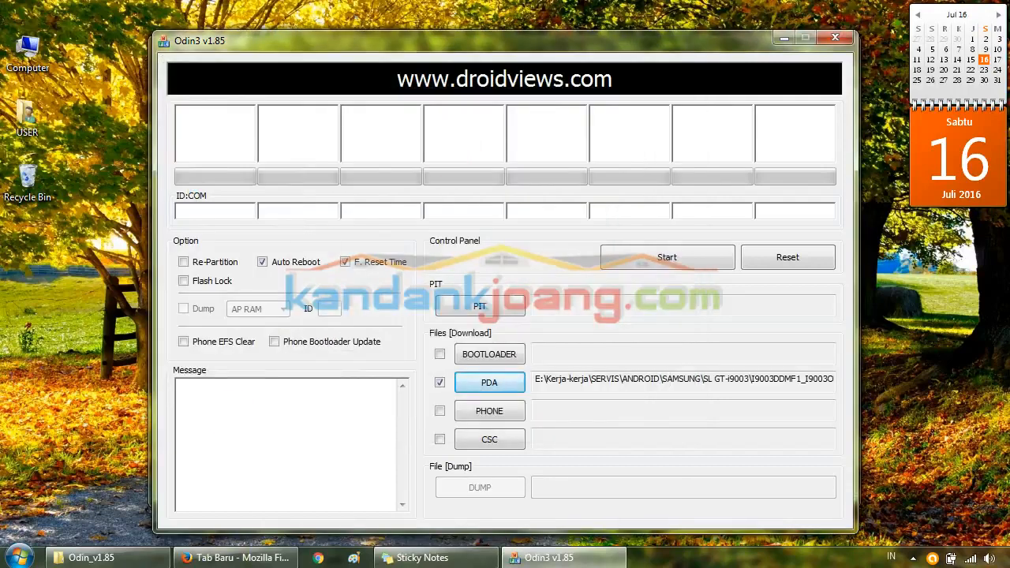
Step: Switch to Sticky Notes and write "MASUKAN SMARTPHONE KE MODE DOWNLOAD, DENGAN CARA MENEKAN TOMBOL VOLUME BAWAH + HOME + POWER SECARA BERSAMAAN"
{"action": "left_click", "coordinate": [422, 557]}
{"action": "left_click", "coordinate": [374, 243]}
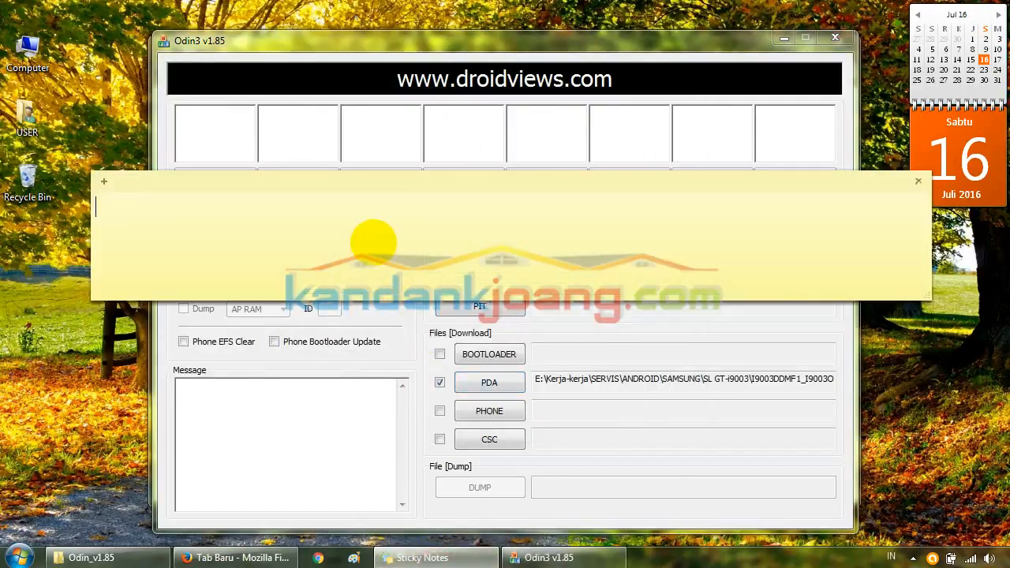
{"action": "type", "text": "MASUKAN SMARTPHONE KE MODE DOWNLOAD, DENGAN CARA MENEKAN TOMBOL VOLUME"}
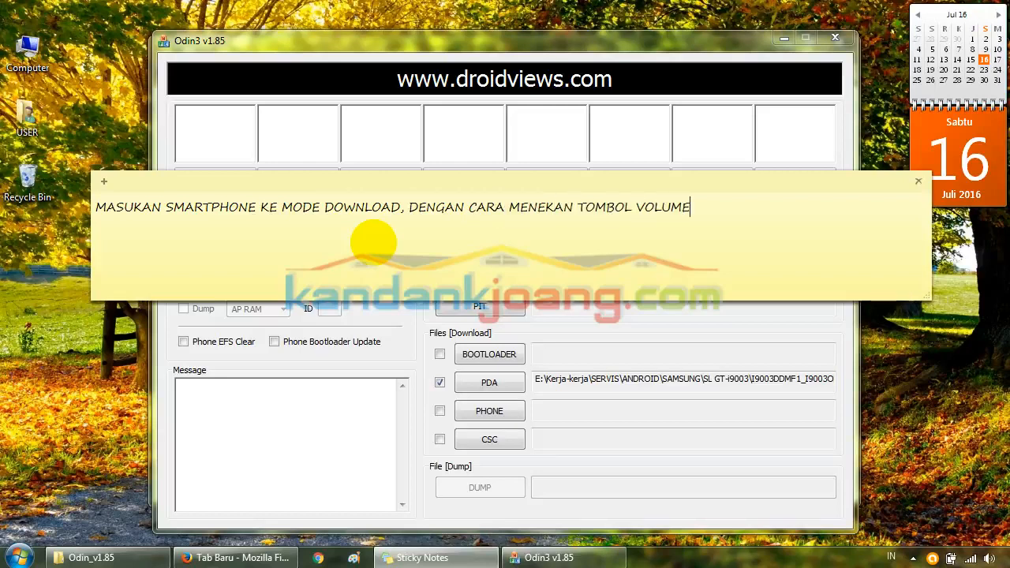
{"action": "type", "text": " BAWAH + HOME + P"}
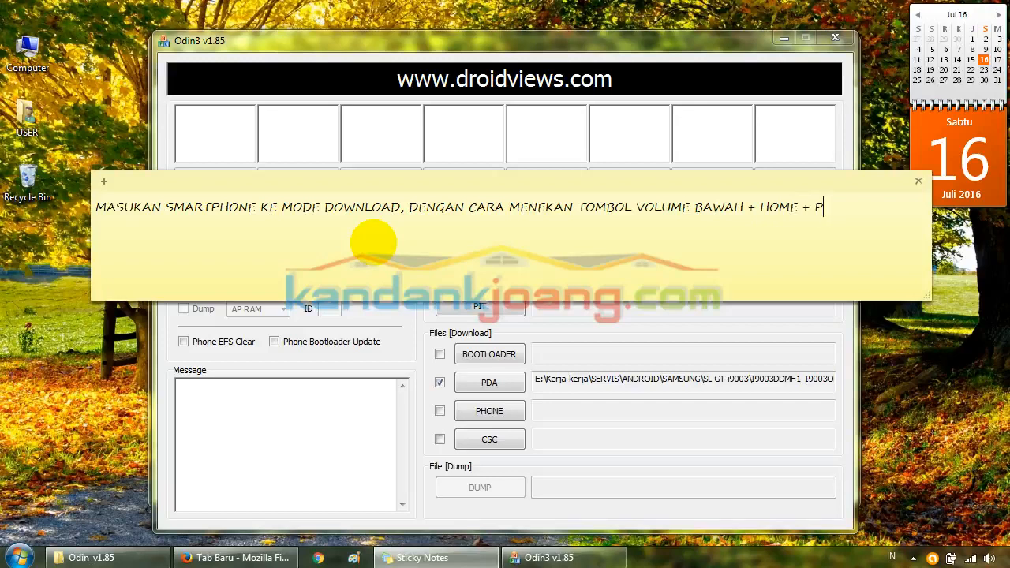
{"action": "type", "text": "OWER SECAR"}
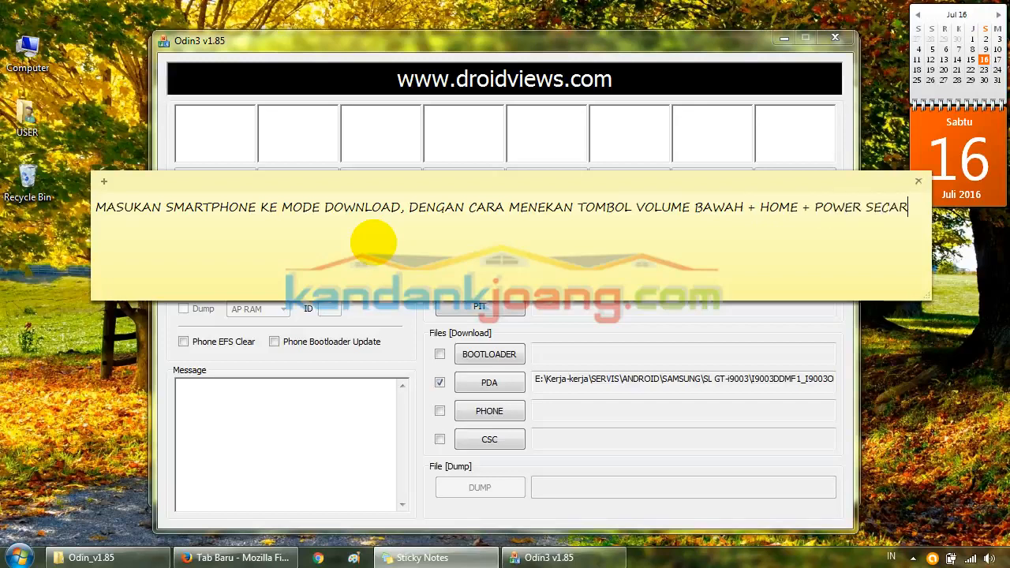
{"action": "type", "text": "A BERSAMAAN"}
{"action": "key", "text": "Return"}
{"action": "key", "text": "Return"}
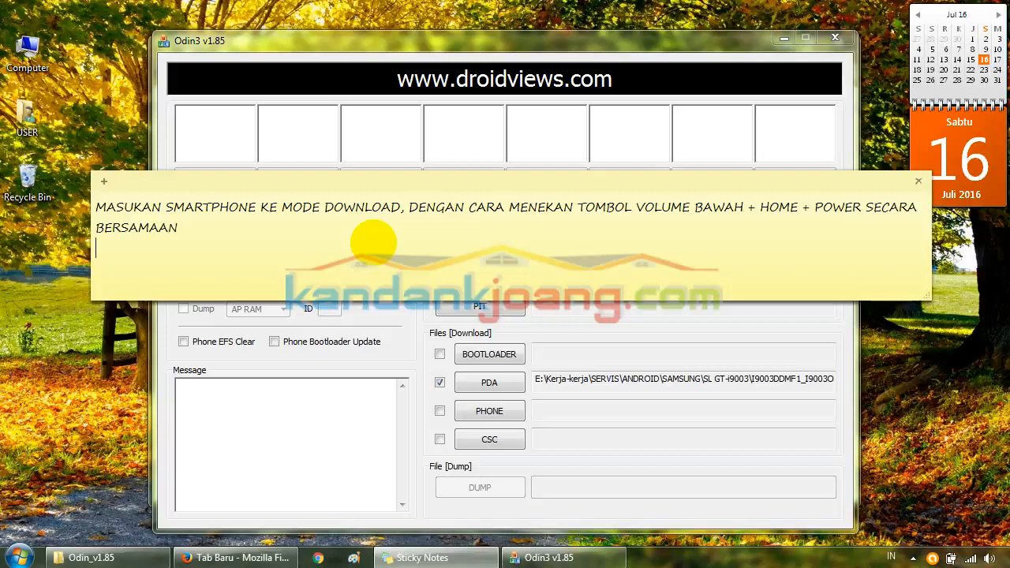
Step: Add a second paragraph to the note: "SETELAH ITU KONEKSIKAN KE PC HINGGA ODIN MENDETEKSI SMARTPHONE NYA.."
{"action": "type", "text": "SETELAH ITU KONE"}
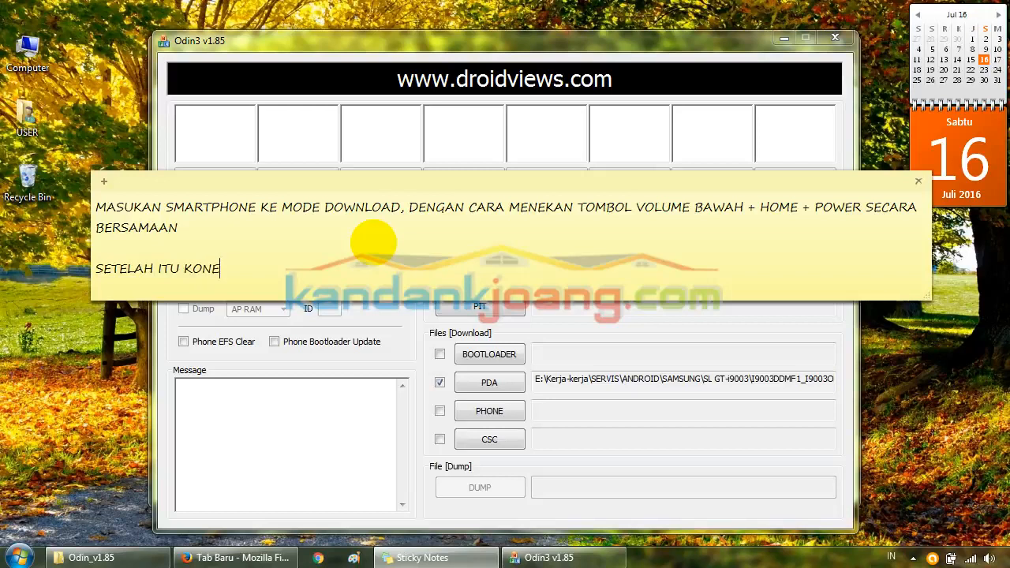
{"action": "type", "text": "KSIKAN KE PC HING"}
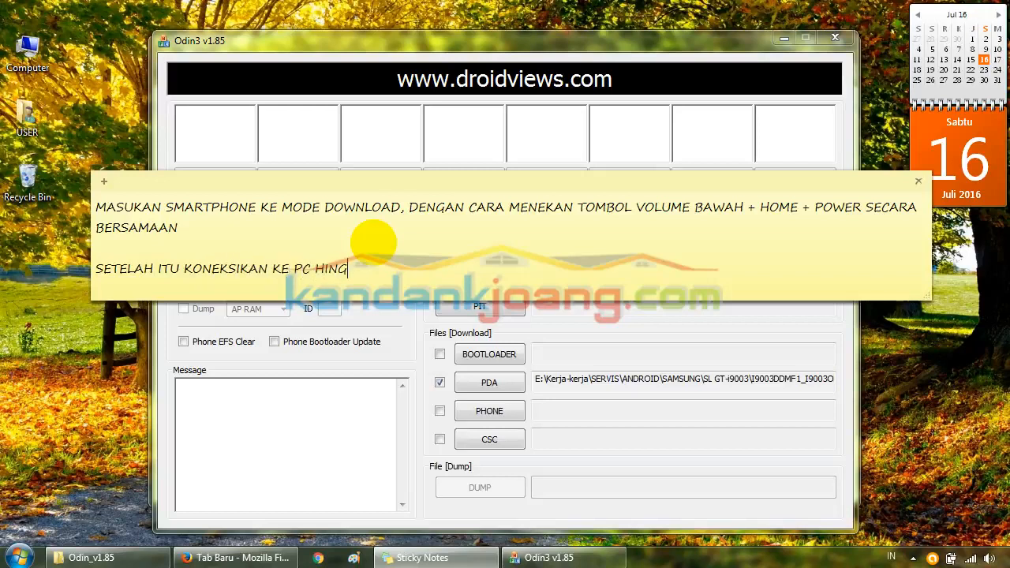
{"action": "type", "text": "GA ODIN MENDETE"}
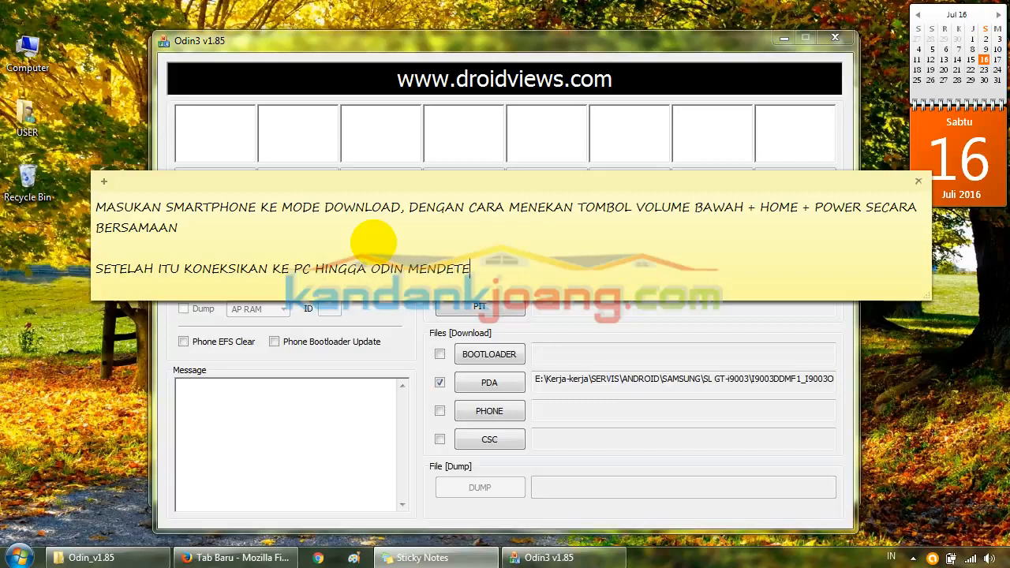
{"action": "type", "text": "KSI SMARTPH"}
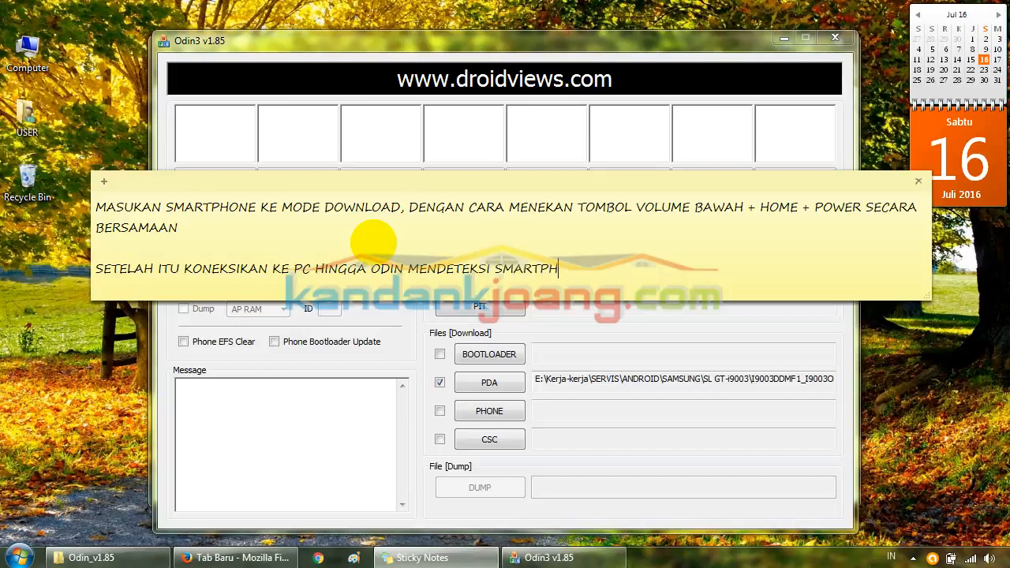
{"action": "type", "text": "ON E NYA.."}
{"action": "key", "text": "Return"}
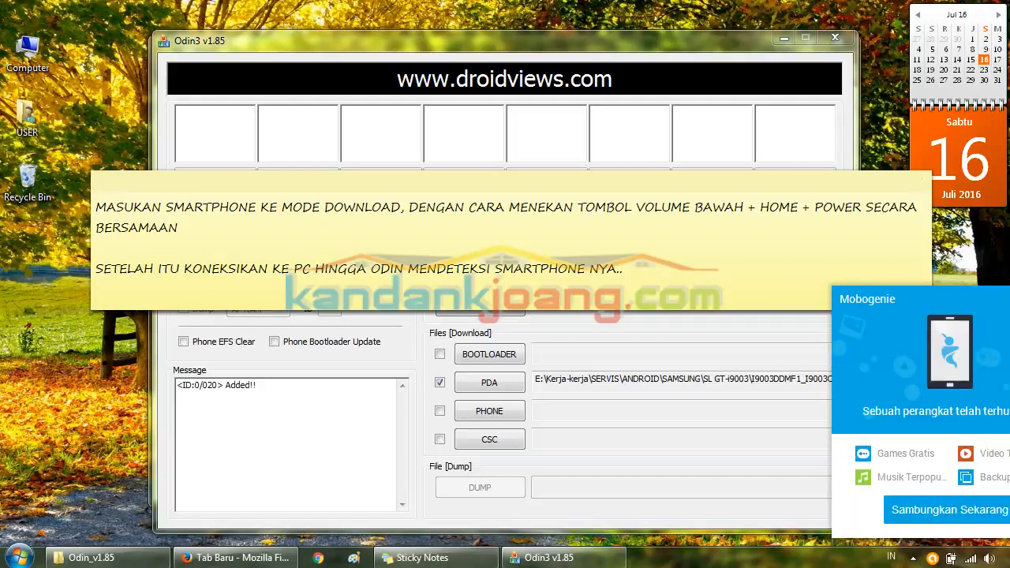
Step: Switch back to Odin3 and start flashing the loaded PDA firmware to the connected phone
{"action": "left_click", "coordinate": [251, 241]}
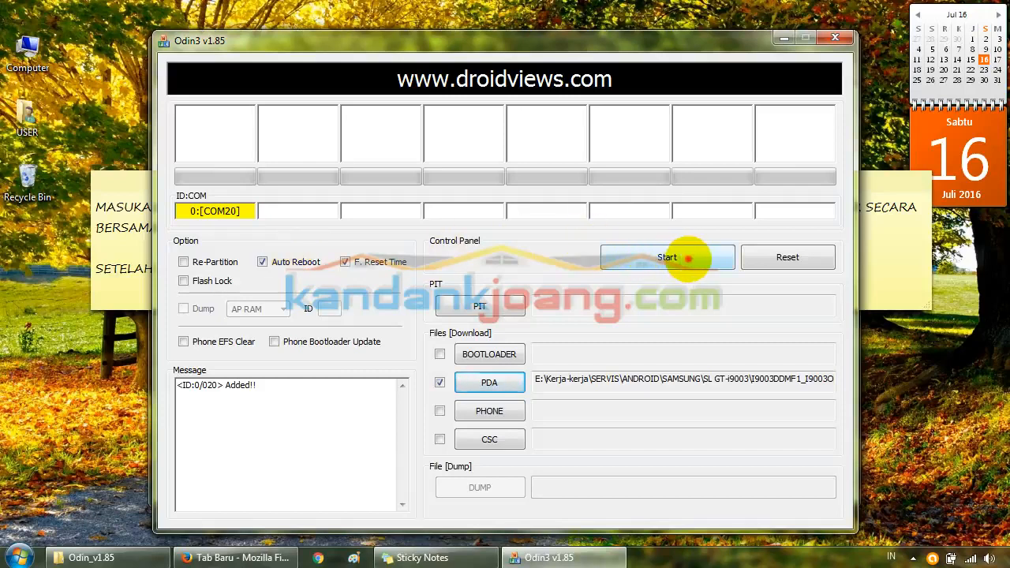
{"action": "left_click", "coordinate": [685, 257]}
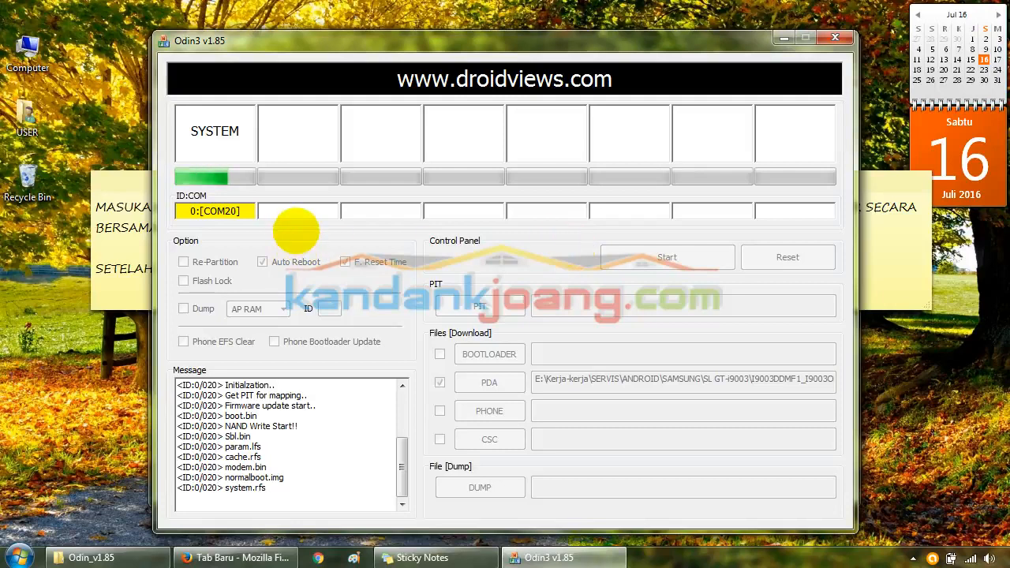
Step: Close the Sticky Notes window and reopen Sticky Notes with the note ready for editing
{"action": "right_click", "coordinate": [418, 558]}
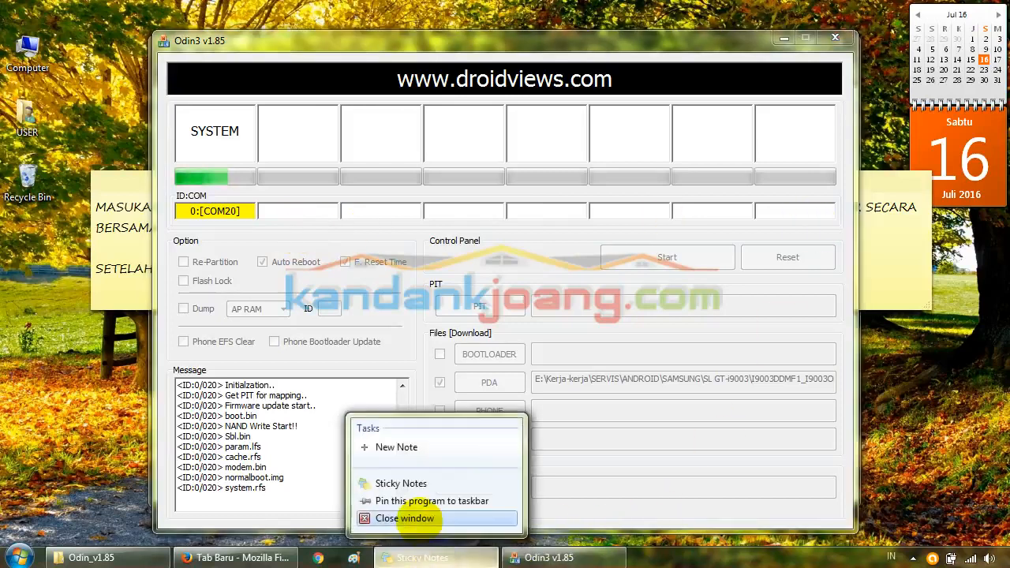
{"action": "left_click", "coordinate": [405, 518]}
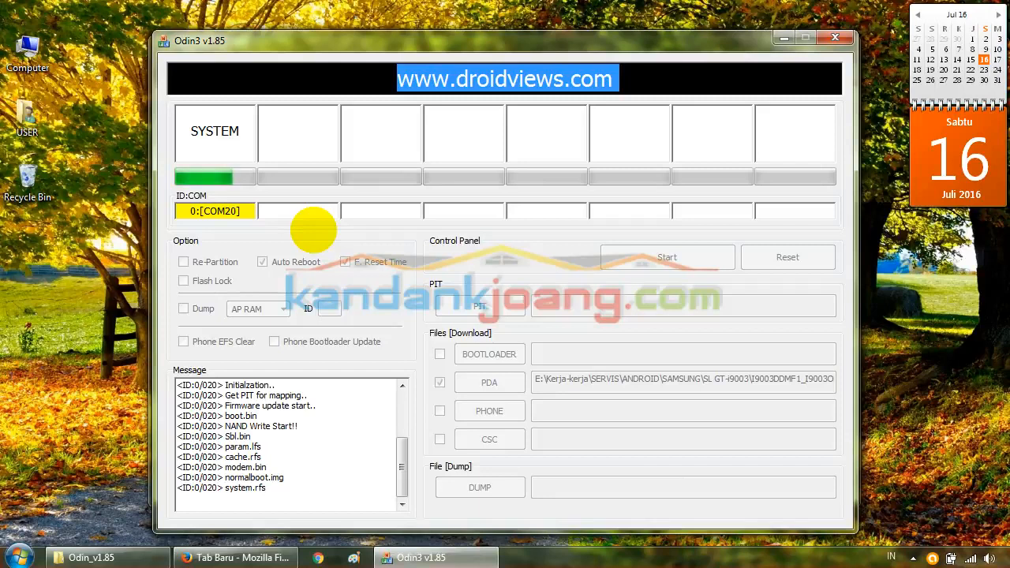
{"action": "left_click", "coordinate": [18, 557]}
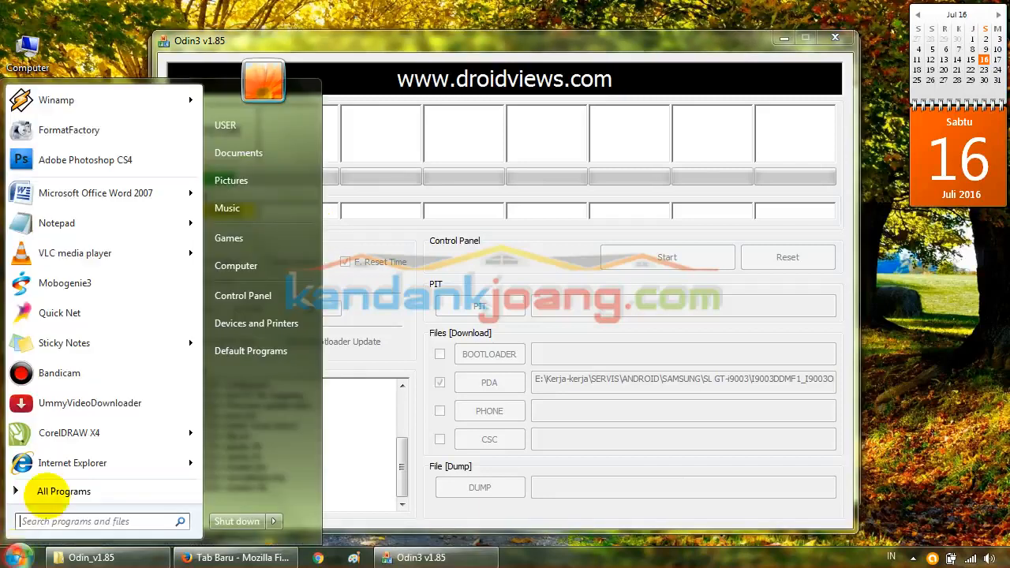
{"action": "left_click", "coordinate": [67, 351]}
{"action": "left_click", "coordinate": [641, 281]}
Step: Add a third paragraph to the note: "UNTUK HASIL YANG LEBIH OPTIMAL SILAHKAN FACTORY RESET SMARTPHONE SETELAH FLASH SELESAI,"
{"action": "key", "text": "Return"}
{"action": "type", "text": "UN"}
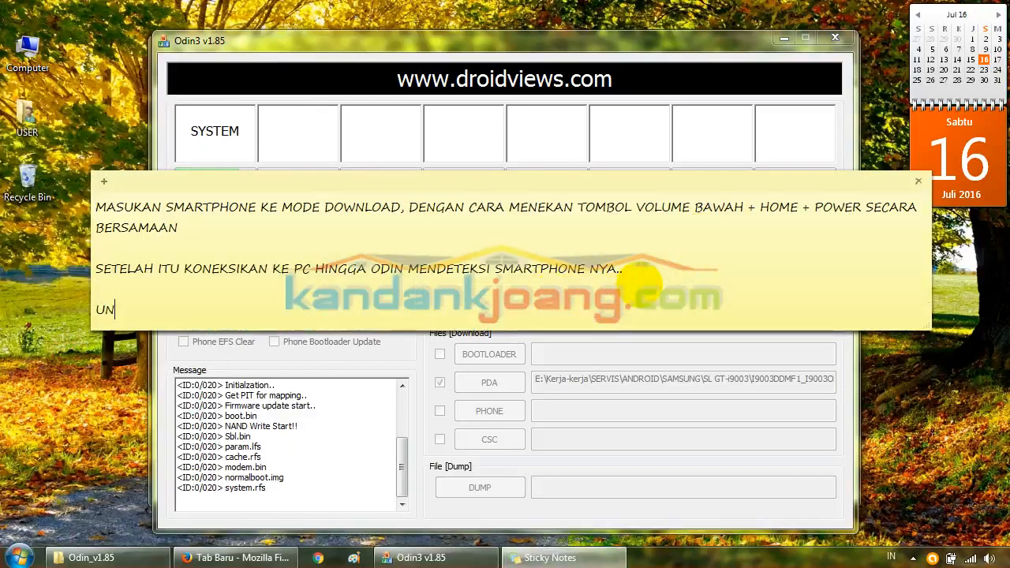
{"action": "type", "text": "TUK HASIL"}
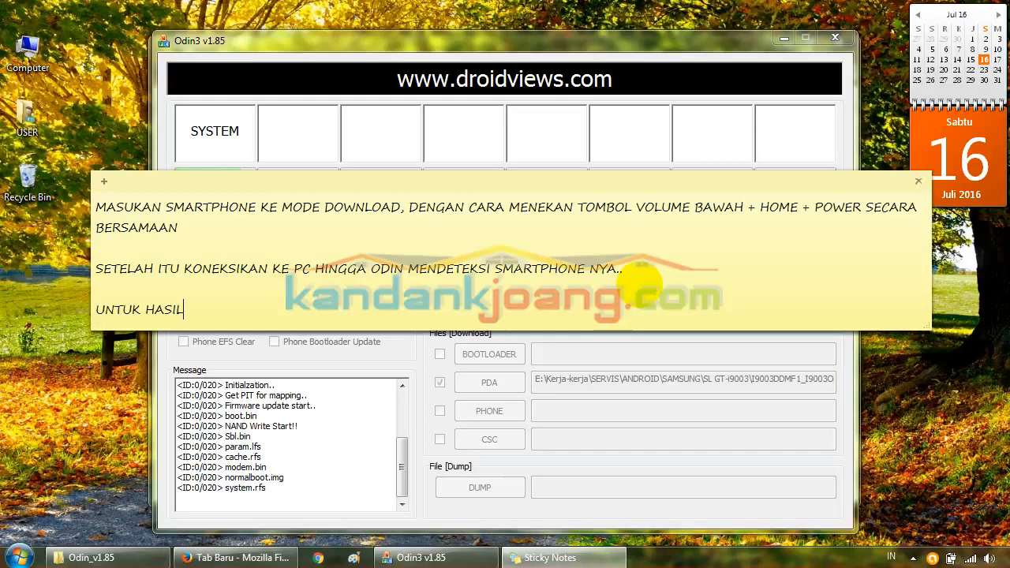
{"action": "type", "text": " YANG LEBIH OPTIMAL SILAHKAN FACTOR"}
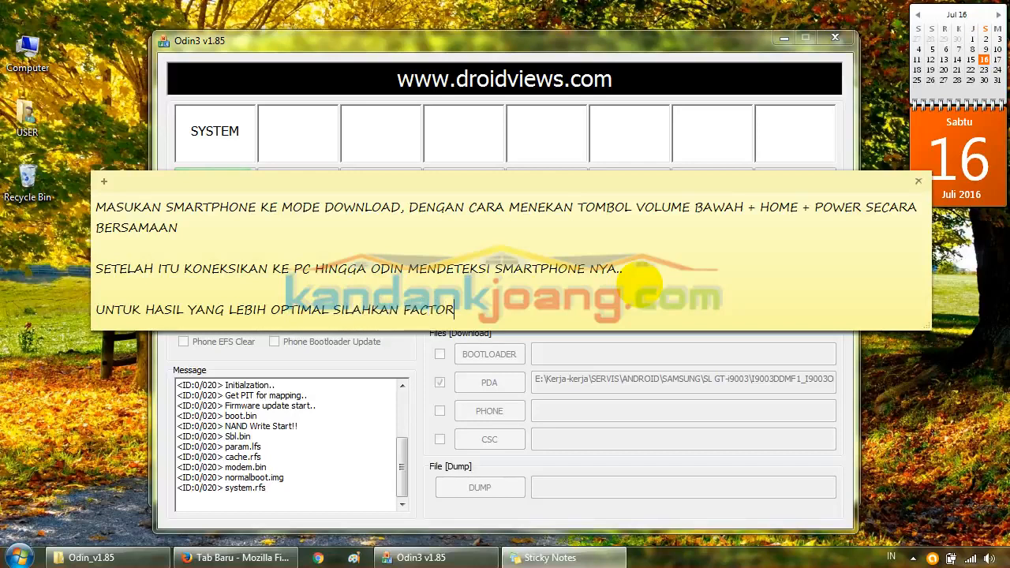
{"action": "type", "text": "Y RESET SMAR"}
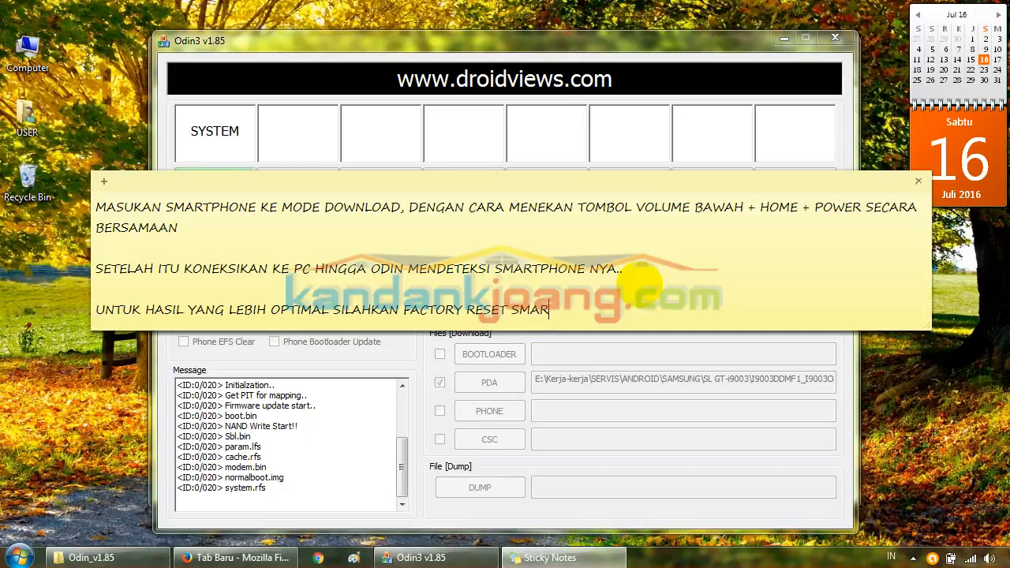
{"action": "type", "text": "TPHONE SETELAH F"}
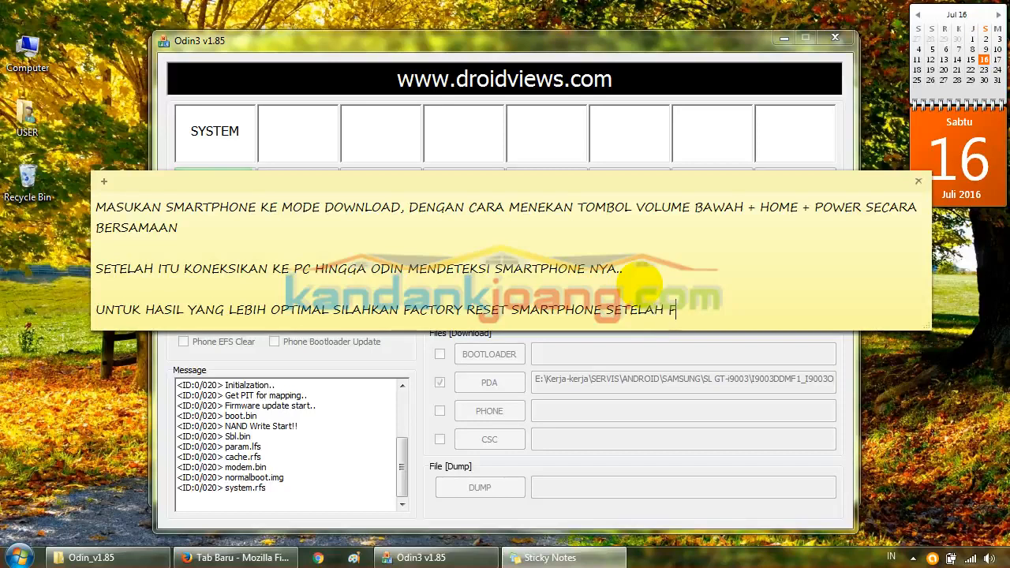
{"action": "type", "text": "LASH SELESAI,"}
Step: Continue the note on a new line with "CARA NYA MELALUI PENGATURAN, CARI RESET FACTORY", and switch back to Odin3
{"action": "key", "text": "Return"}
{"action": "type", "text": "CARA NYA MELALUI"}
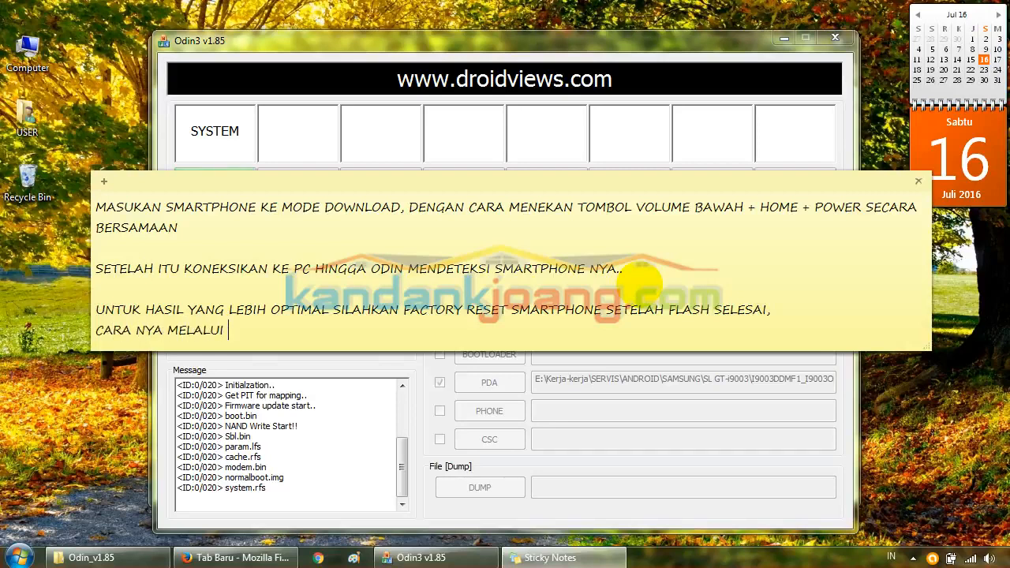
{"action": "type", "text": " PENGATU"}
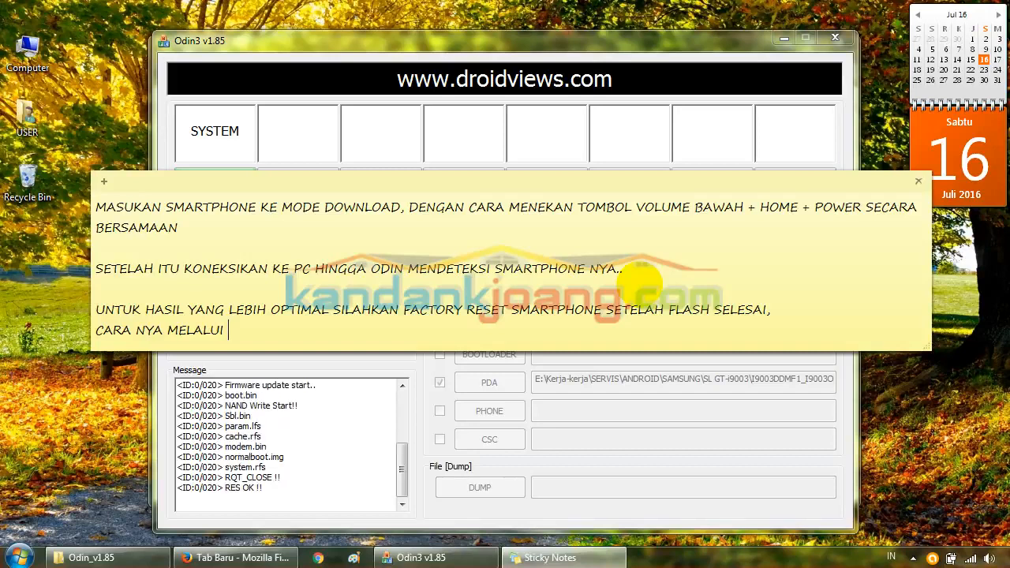
{"action": "type", "text": "RA"}
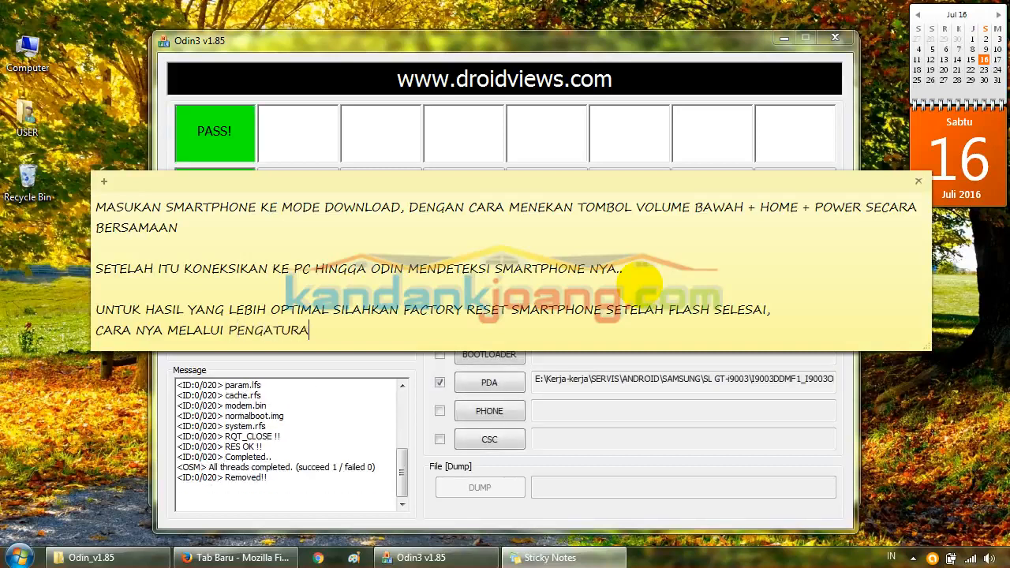
{"action": "type", "text": "N, CARI RESET "}
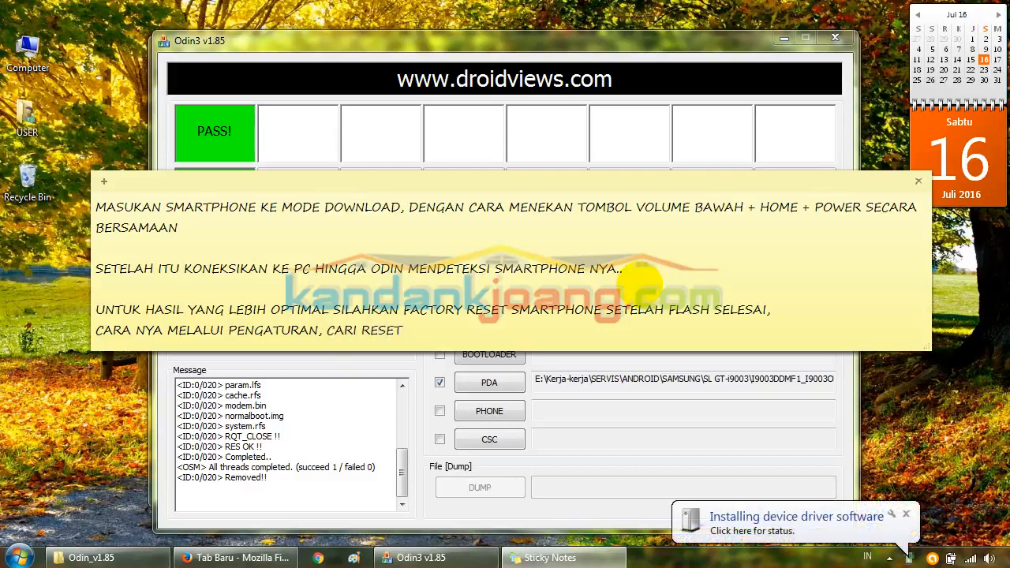
{"action": "type", "text": "FACTORY"}
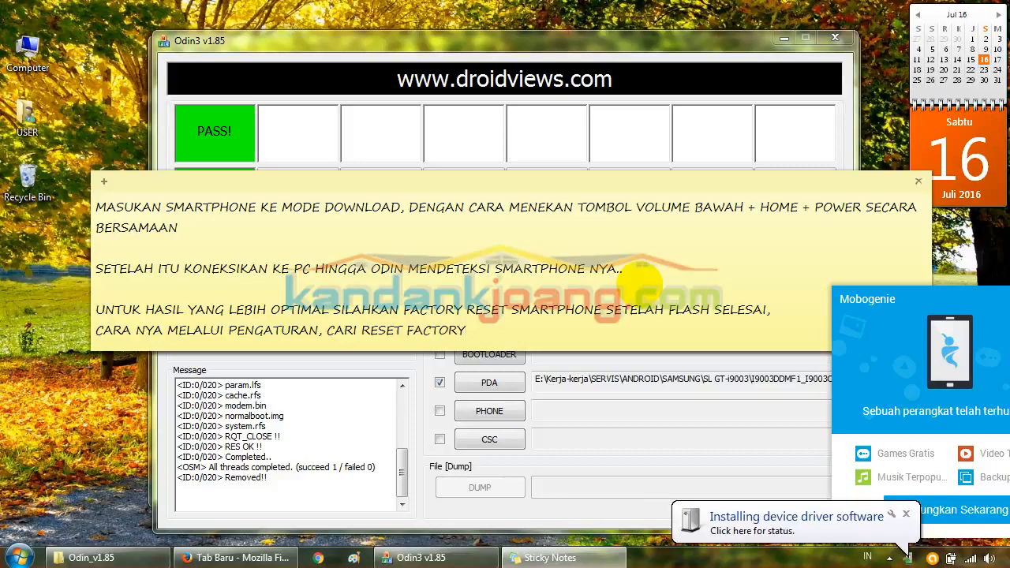
{"action": "key", "text": "Return"}
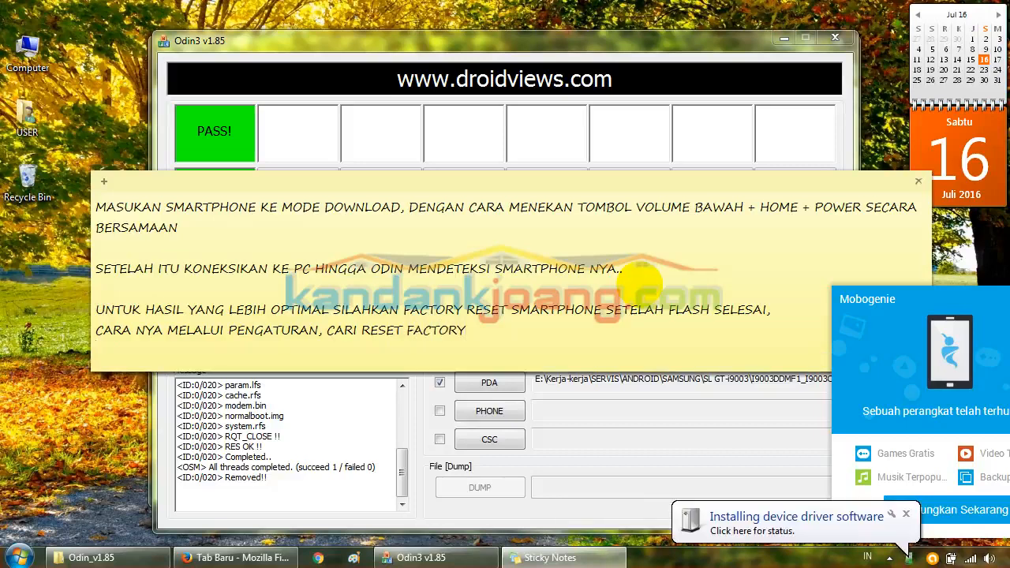
{"action": "left_click", "coordinate": [670, 57]}
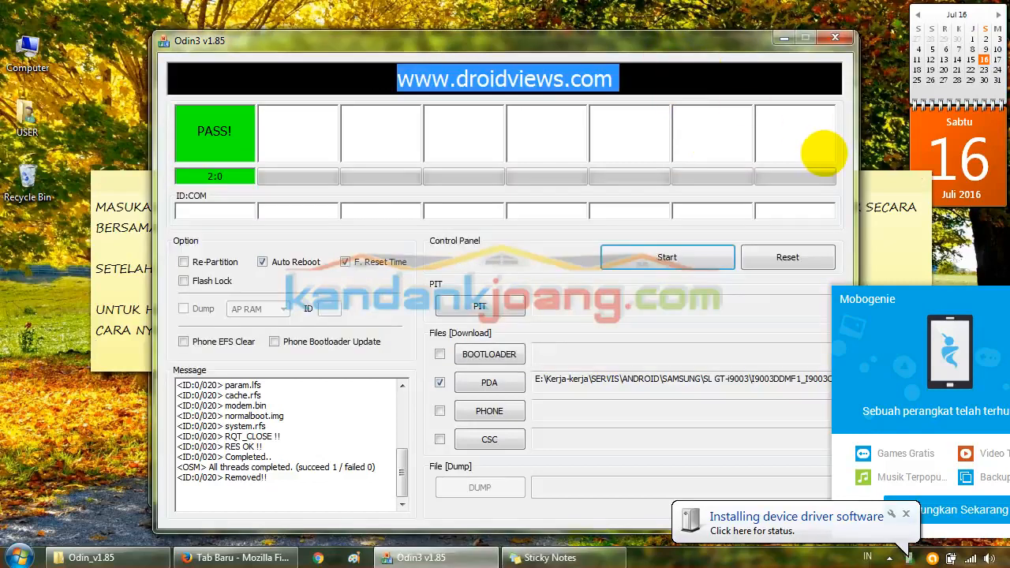